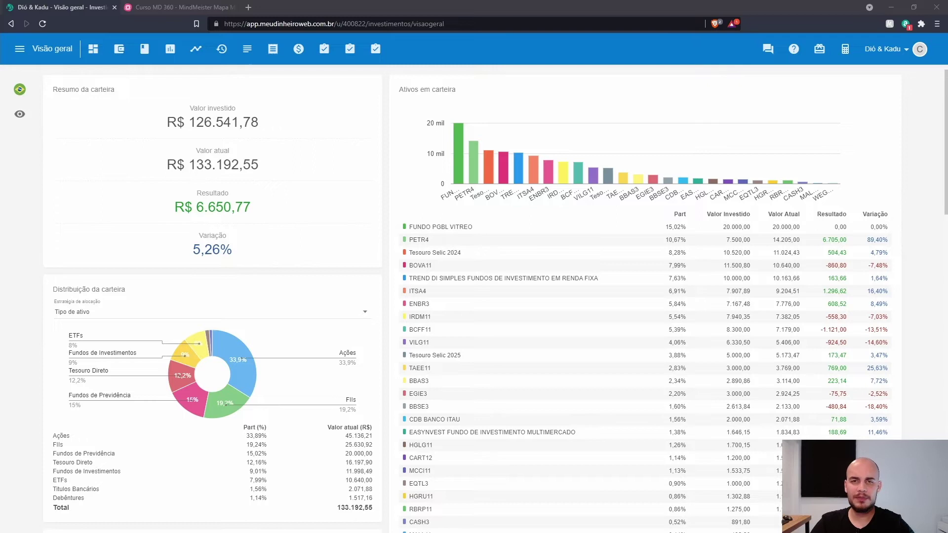
# Step: Open the Resultados financeiros report under Análise da carteira
pyautogui.click(19, 49)
pyautogui.click(141, 125)
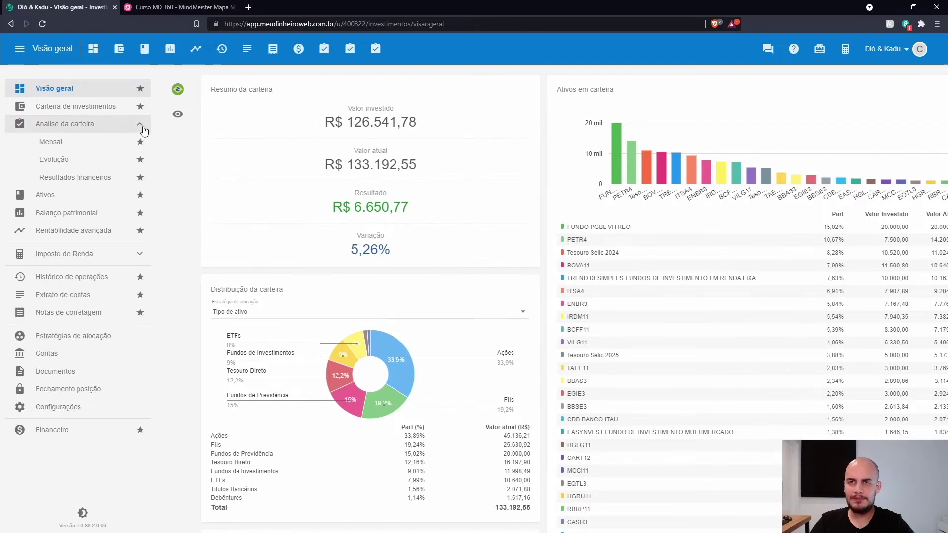
pyautogui.click(85, 182)
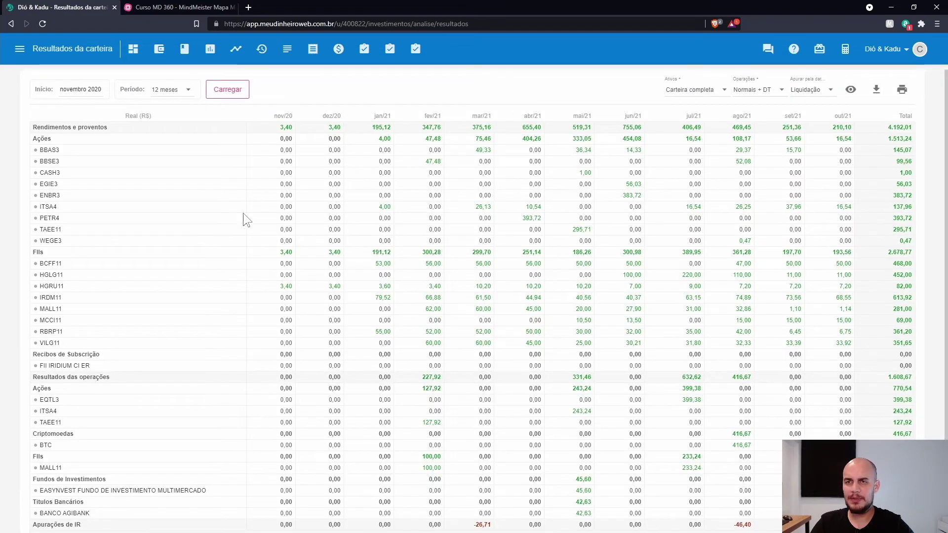
pyautogui.click(20, 51)
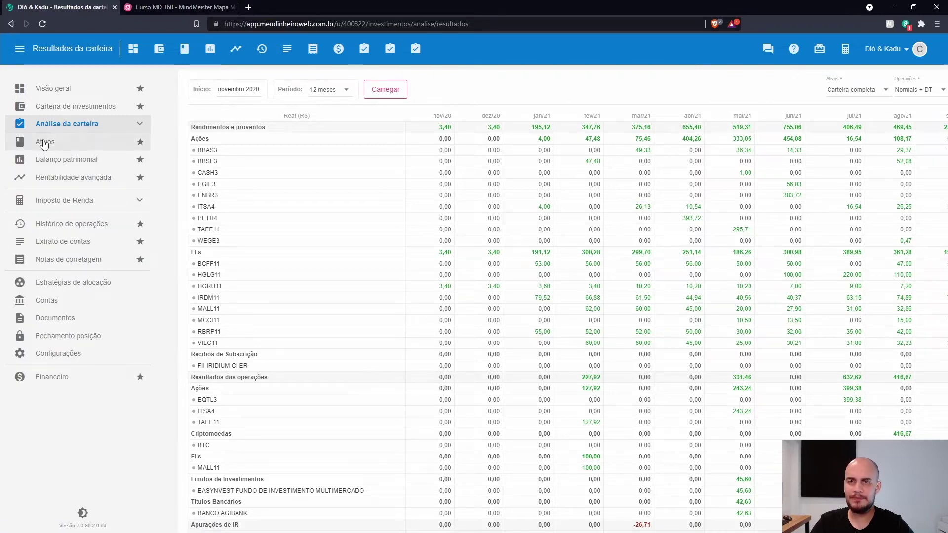
pyautogui.click(78, 177)
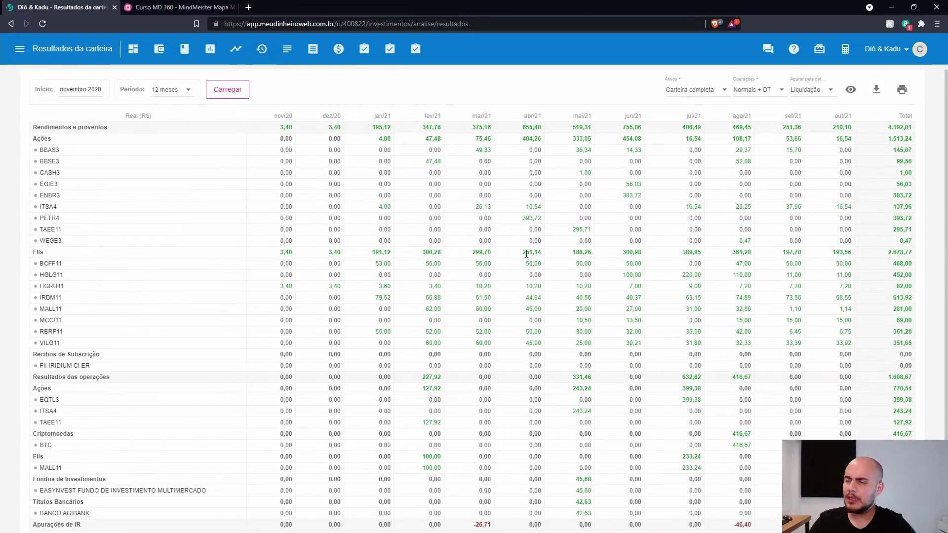
pyautogui.scroll(-1, 499, 245)
pyautogui.scroll(1, 499, 244)
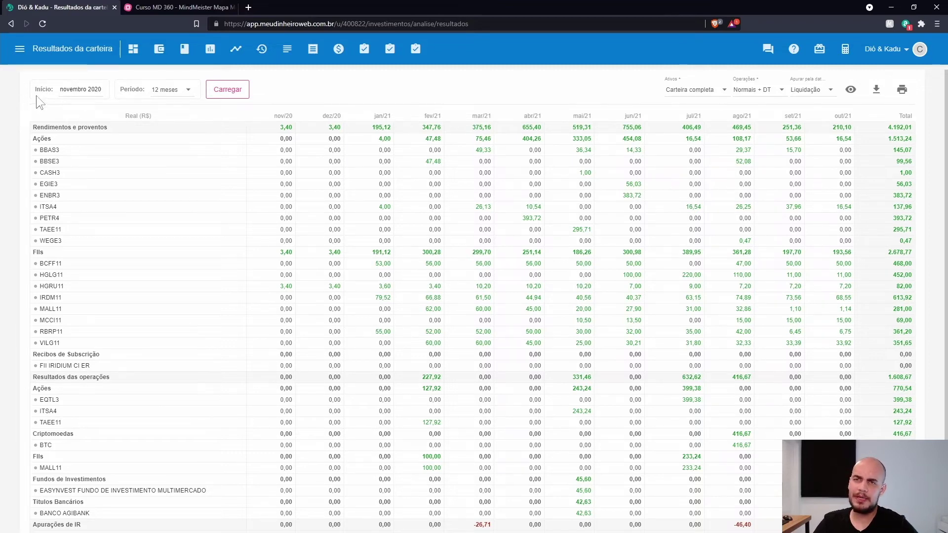
# Step: Load the portfolio results report for a 10-month period starting in janeiro 2021
pyautogui.click(76, 89)
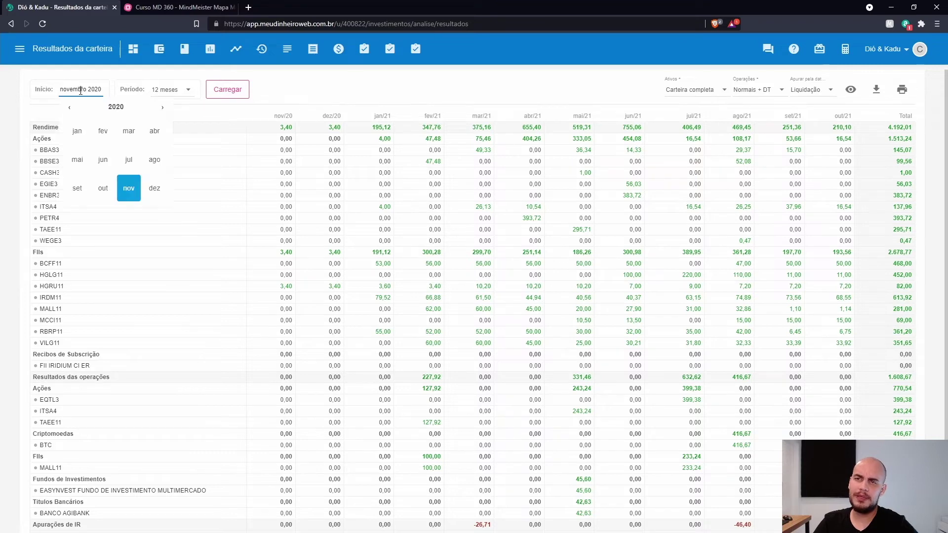
pyautogui.click(162, 107)
pyautogui.click(74, 142)
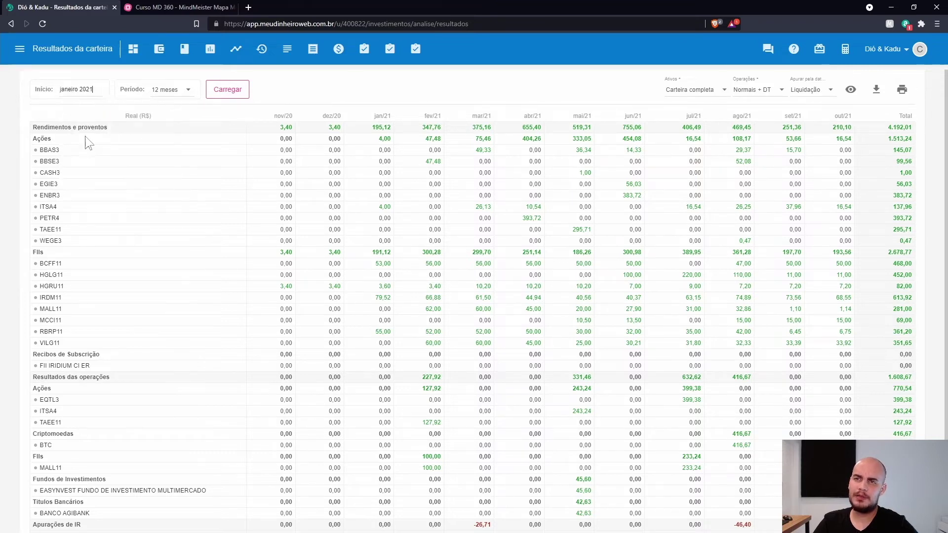
pyautogui.click(166, 90)
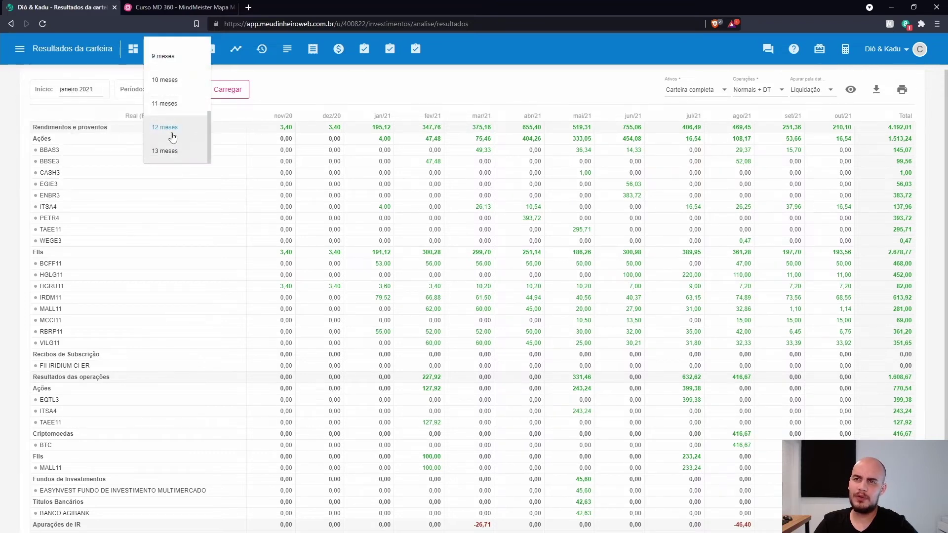
pyautogui.click(165, 82)
pyautogui.click(230, 91)
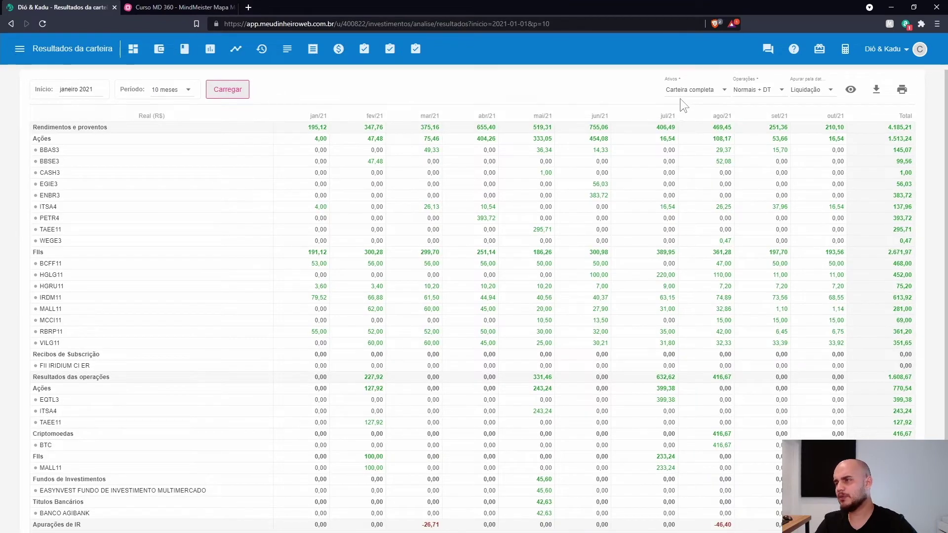
# Step: Try selecting the CI - Corretora Rico and CI - Modal accounts in the asset filter by Contas, and close it without applying
pyautogui.click(722, 90)
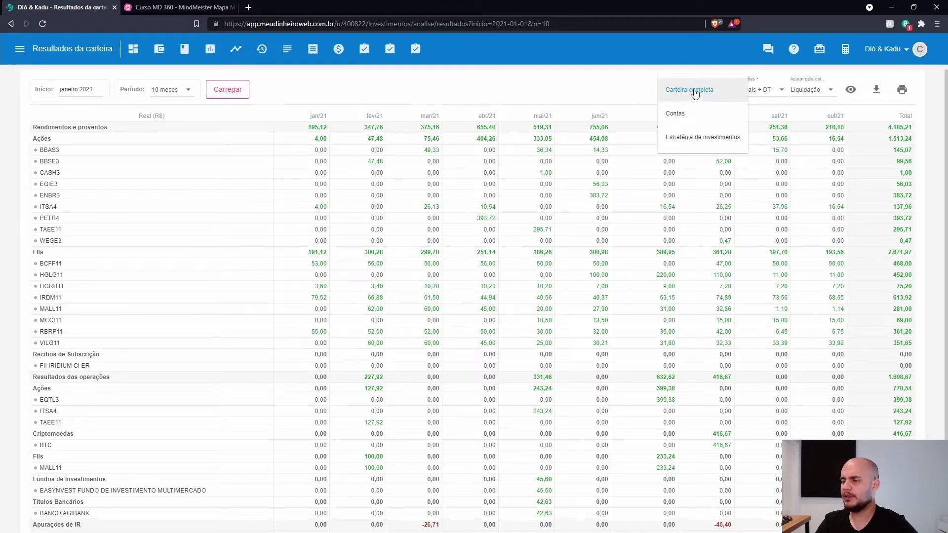
pyautogui.click(675, 114)
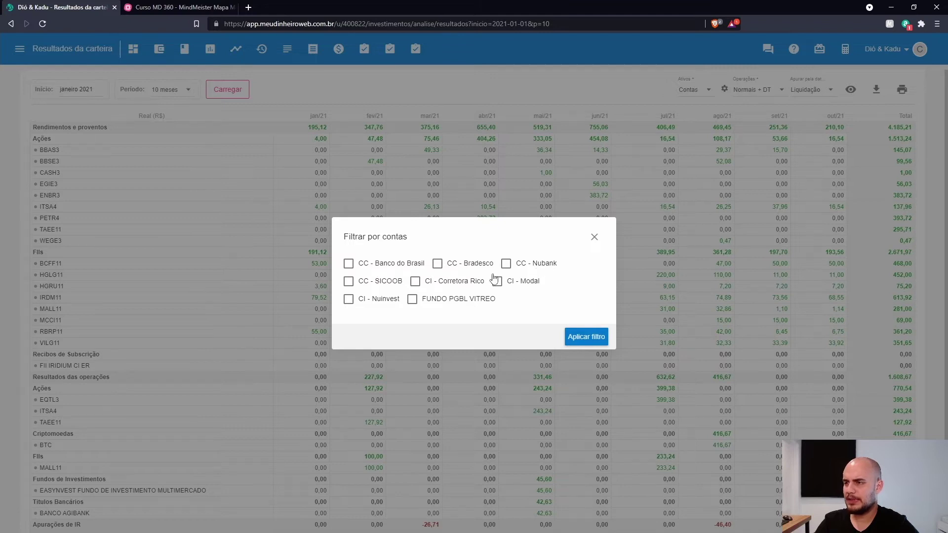
pyautogui.click(415, 282)
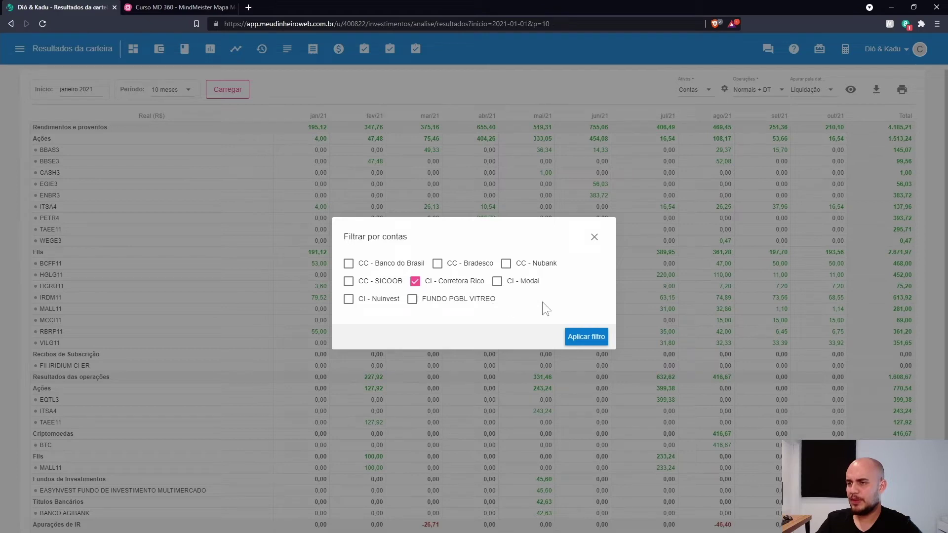
pyautogui.click(518, 281)
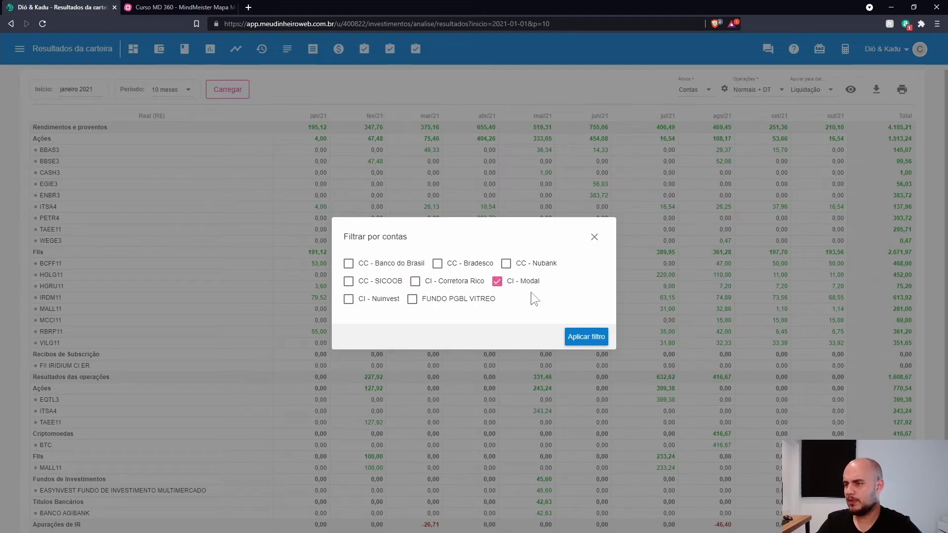
pyautogui.click(585, 341)
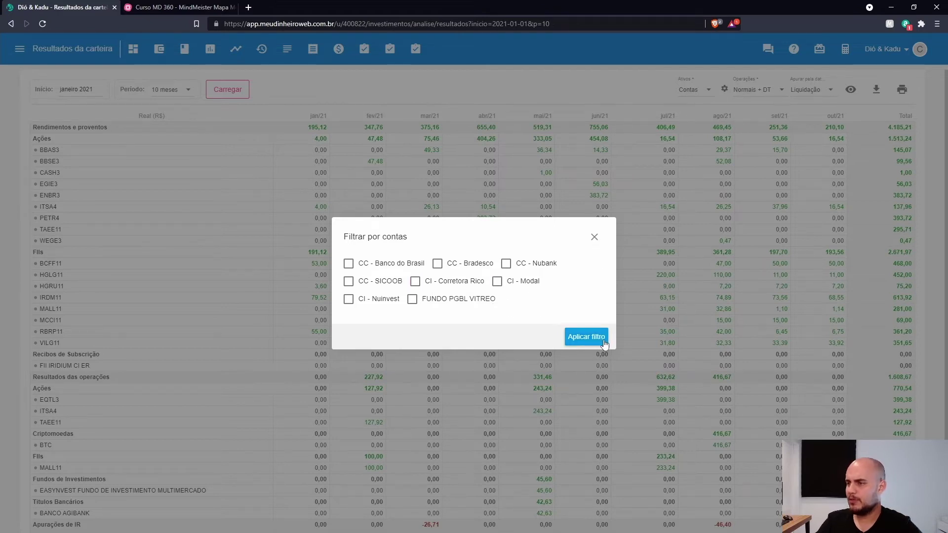
pyautogui.click(594, 238)
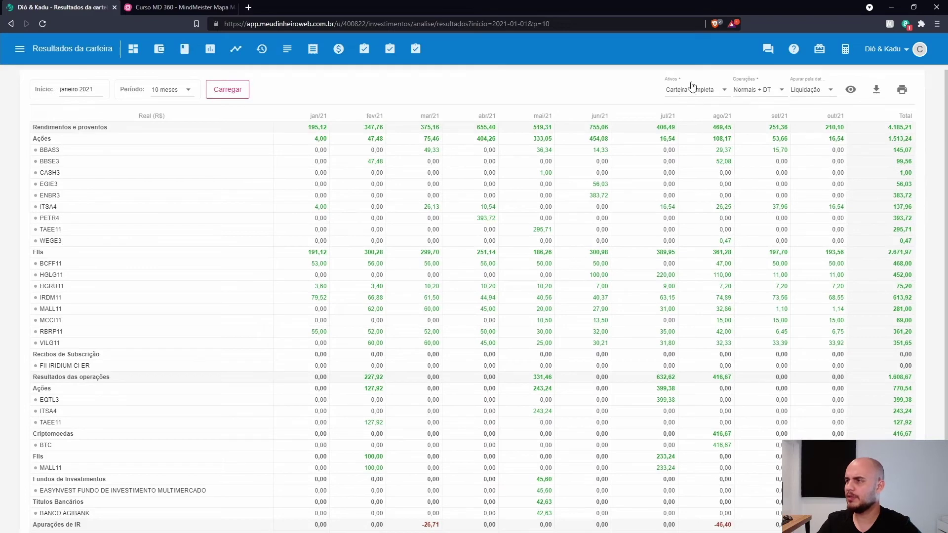
# Step: Filter the report's operations to Day Trade and switch the filter back to Normais + DT
pyautogui.click(781, 91)
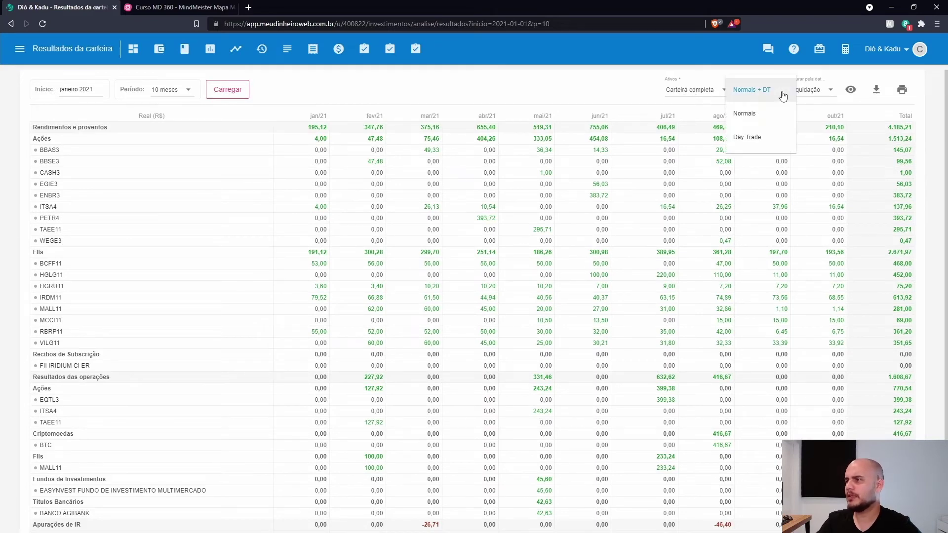
pyautogui.click(749, 139)
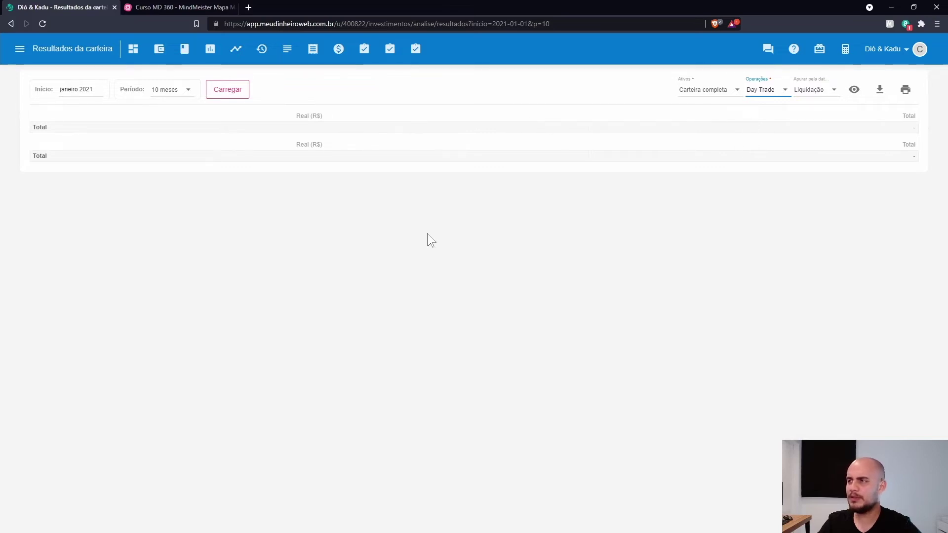
pyautogui.click(786, 94)
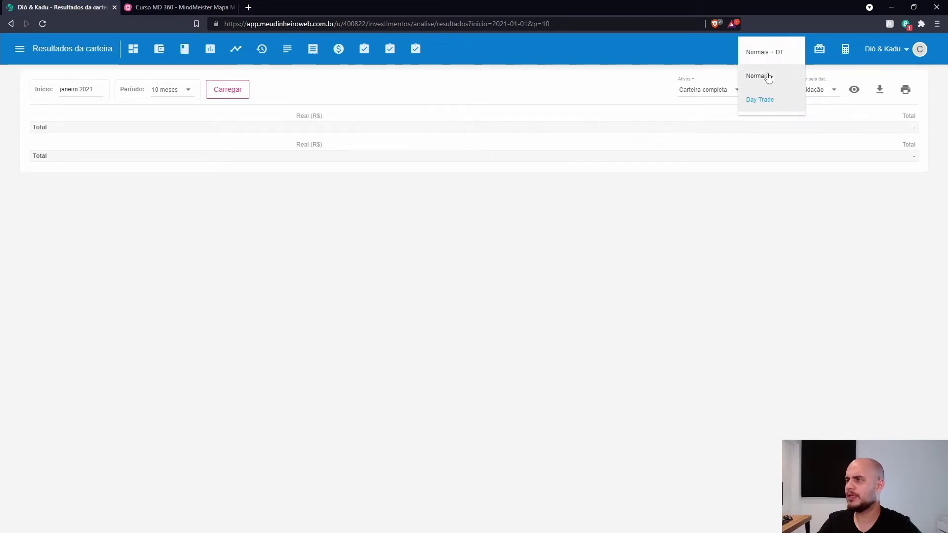
pyautogui.click(758, 54)
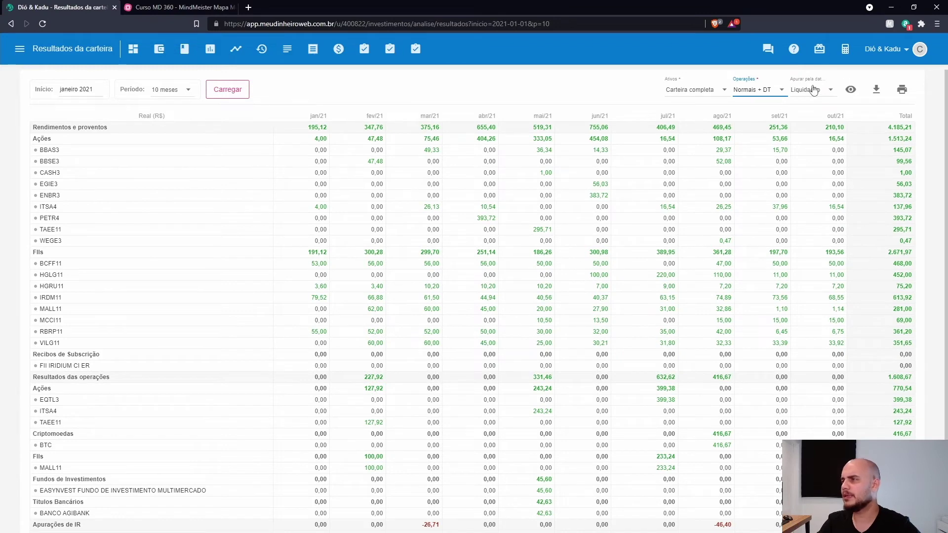
# Step: Review the date options used for calculating the results, keeping Liquidação selected
pyautogui.click(831, 91)
pyautogui.click(851, 68)
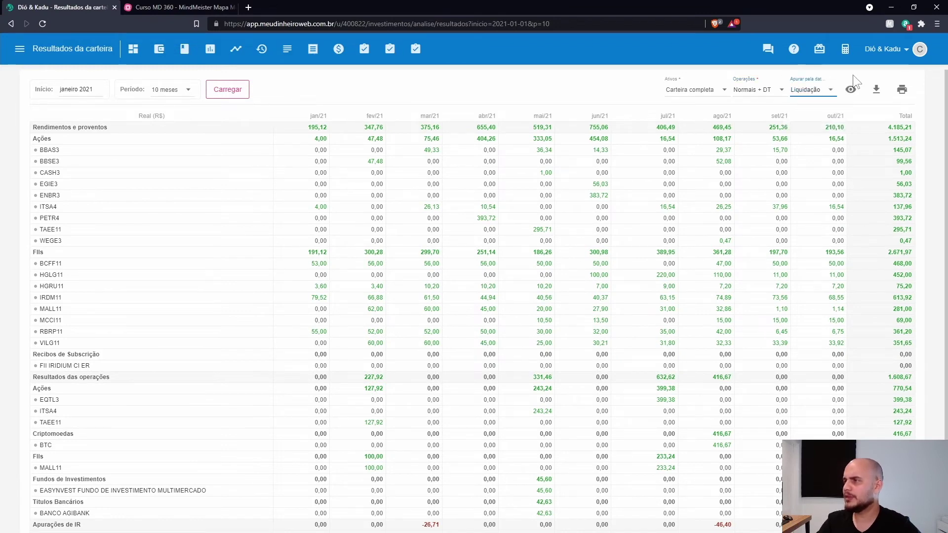
pyautogui.click(831, 91)
pyautogui.click(801, 92)
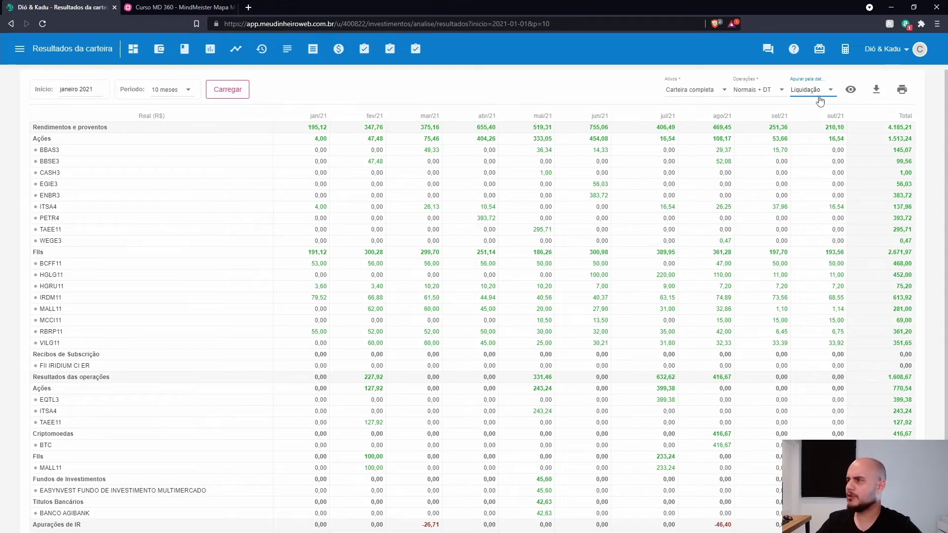
# Step: Hide the per-asset breakdown, examine the Ações and FIIs rows under Rendimentos e proventos, and show the breakdown again
pyautogui.click(851, 90)
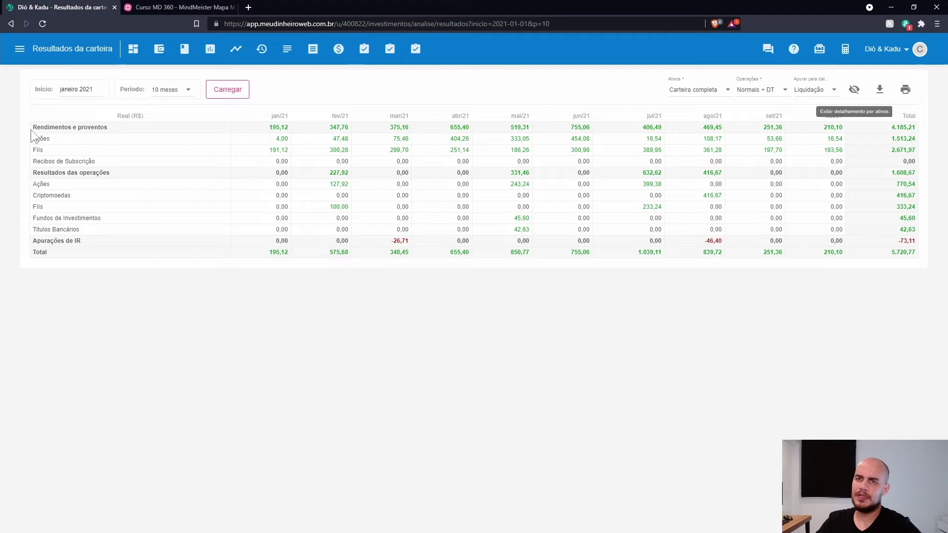
pyautogui.moveTo(33, 127); pyautogui.dragTo(118, 127)
pyautogui.moveTo(34, 140); pyautogui.dragTo(47, 141)
pyautogui.click(40, 152)
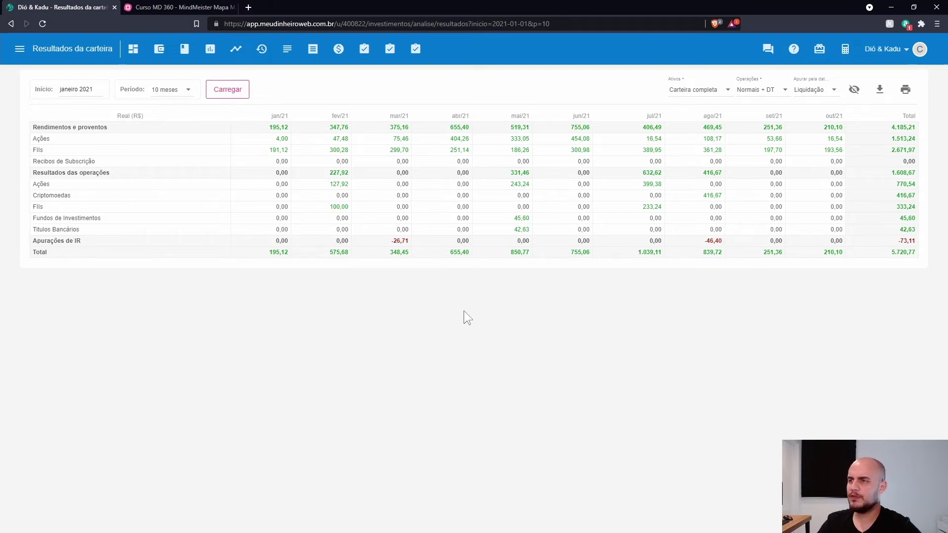
pyautogui.click(854, 91)
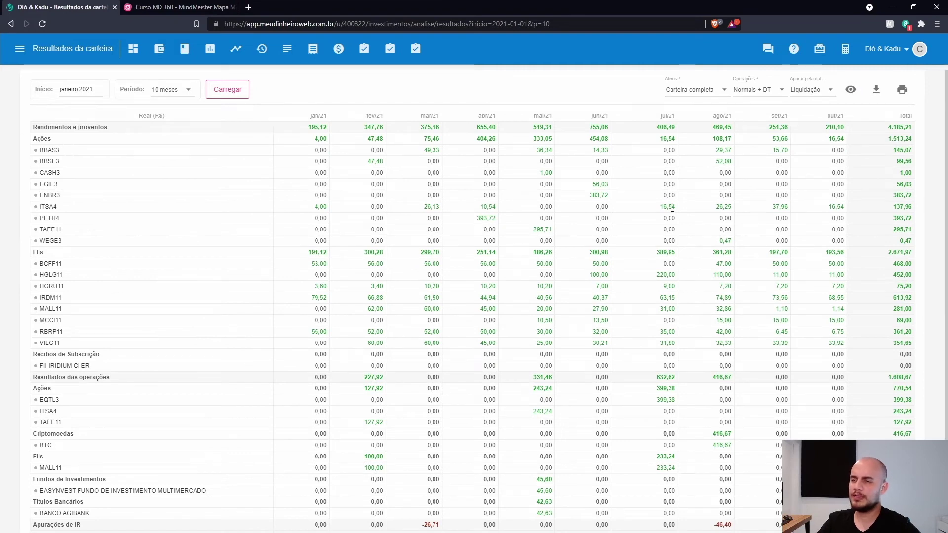
# Step: Start exporting the report as an XLSX file and cancel the save
pyautogui.click(876, 94)
pyautogui.moveTo(213, 7); pyautogui.dragTo(418, 71)
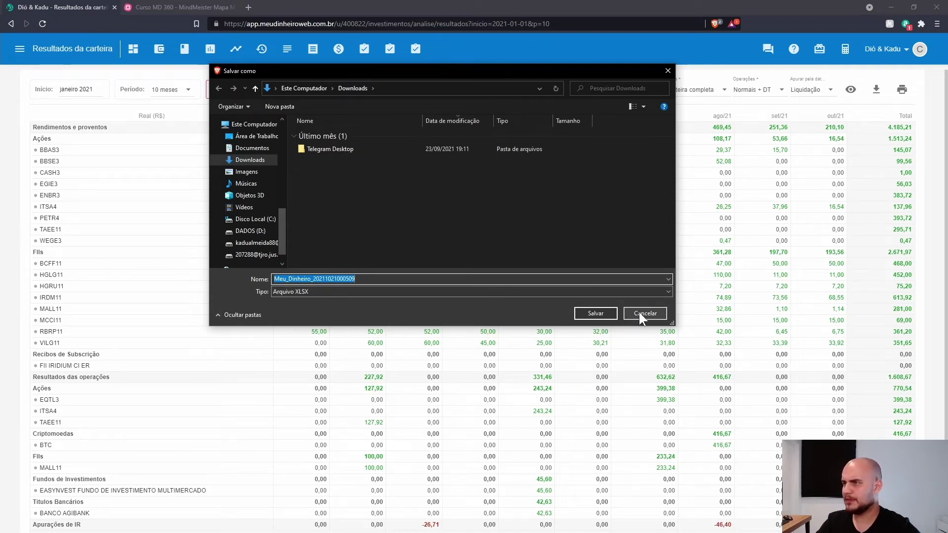
pyautogui.click(667, 71)
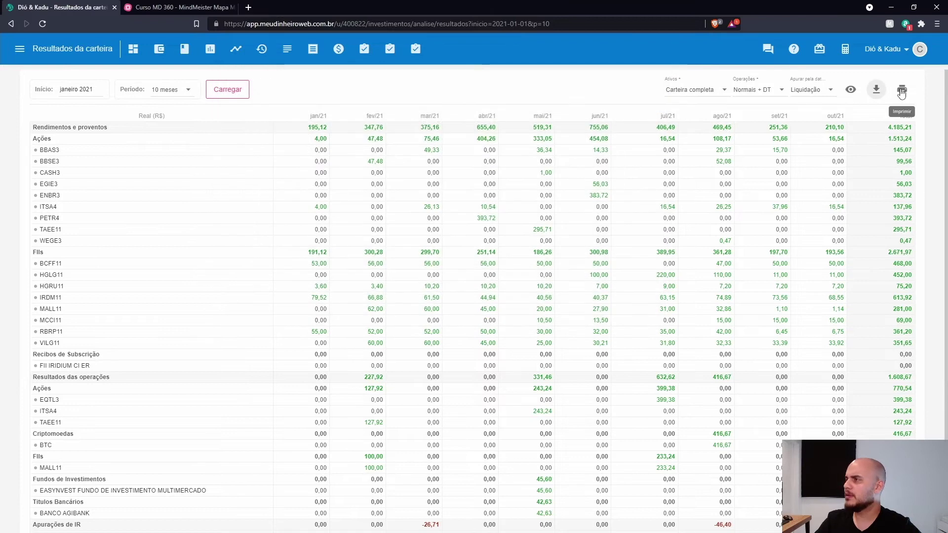
# Step: View the report's print preview, close it, and check the January 2021 Rendimentos e proventos value
pyautogui.click(901, 89)
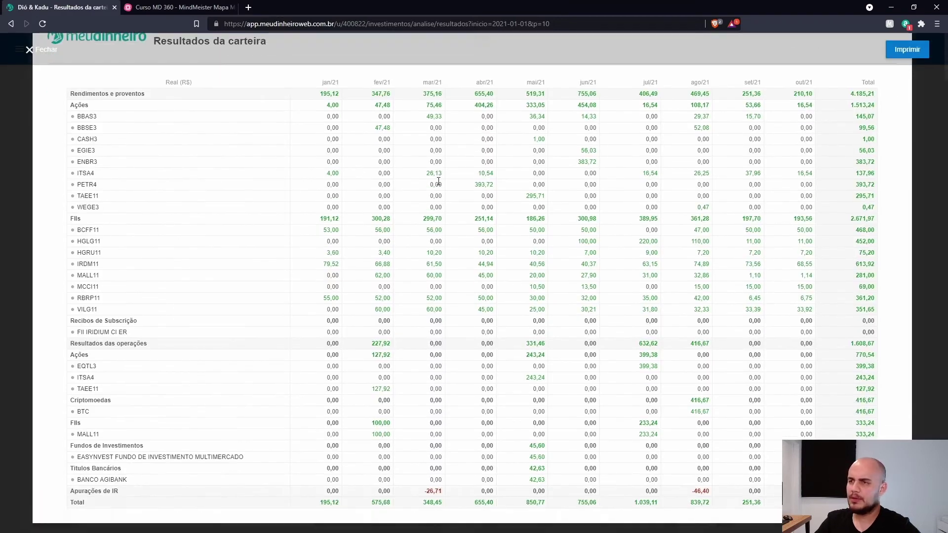
pyautogui.click(37, 49)
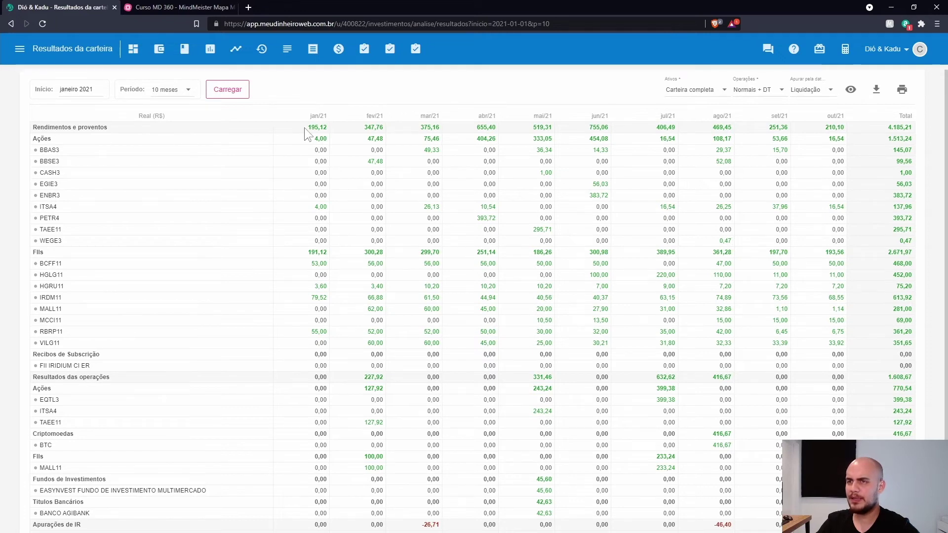
pyautogui.moveTo(307, 127); pyautogui.dragTo(327, 129)
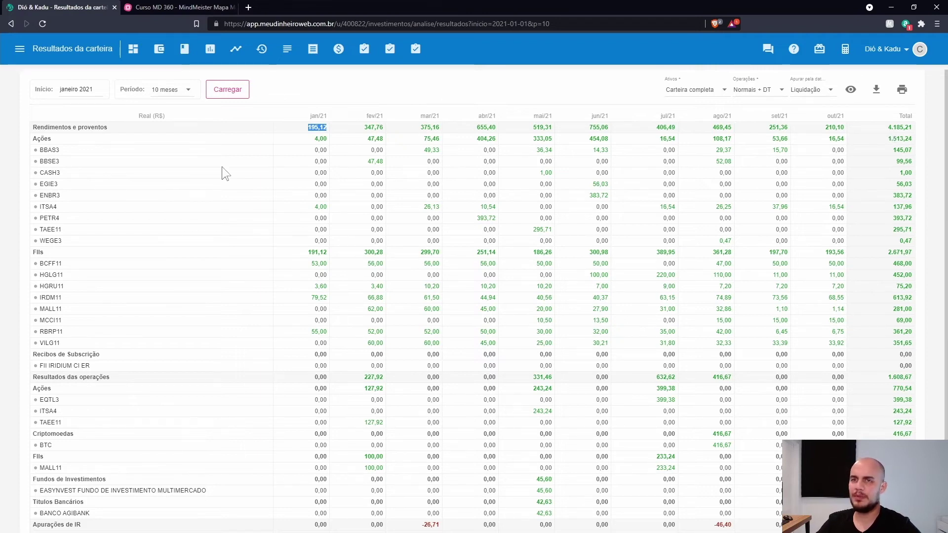
# Step: Load the portfolio results report for a 12-month period starting in janeiro 2020
pyautogui.click(69, 88)
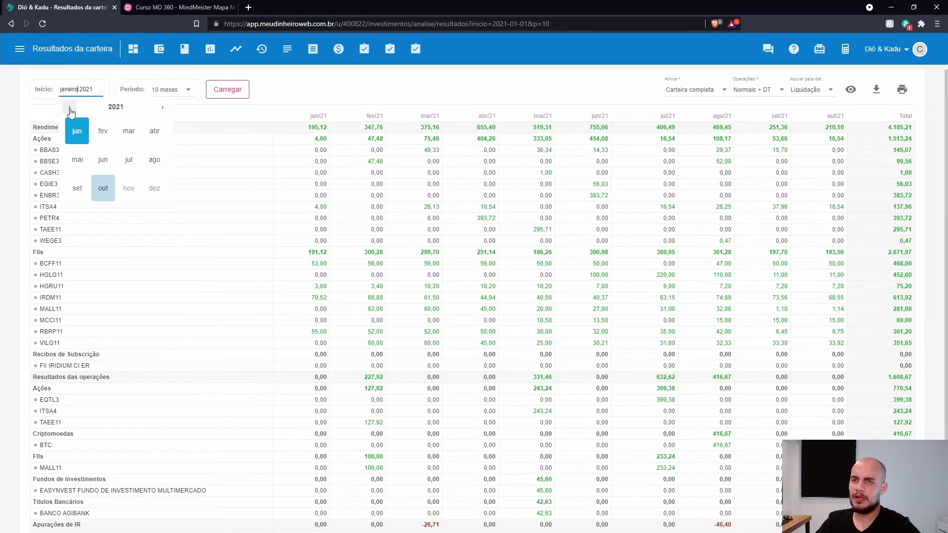
pyautogui.click(69, 108)
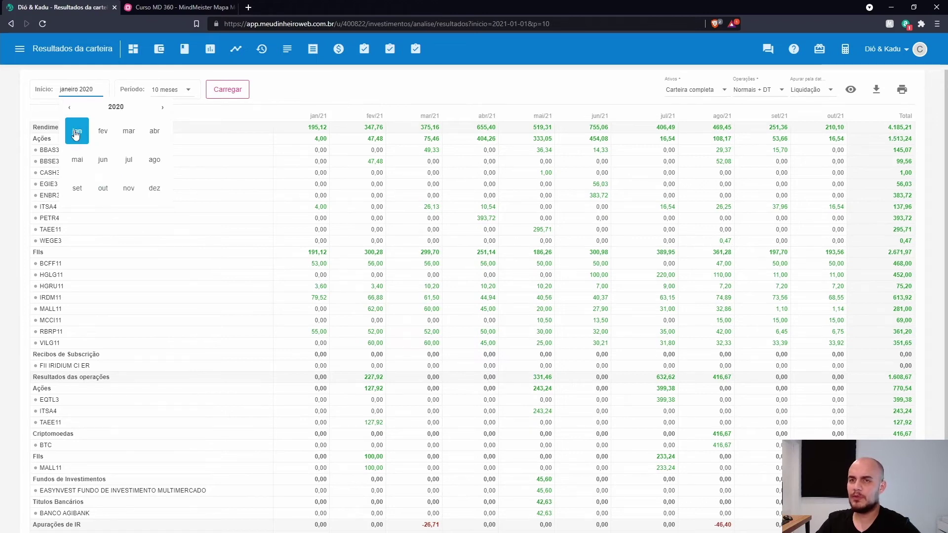
pyautogui.click(186, 99)
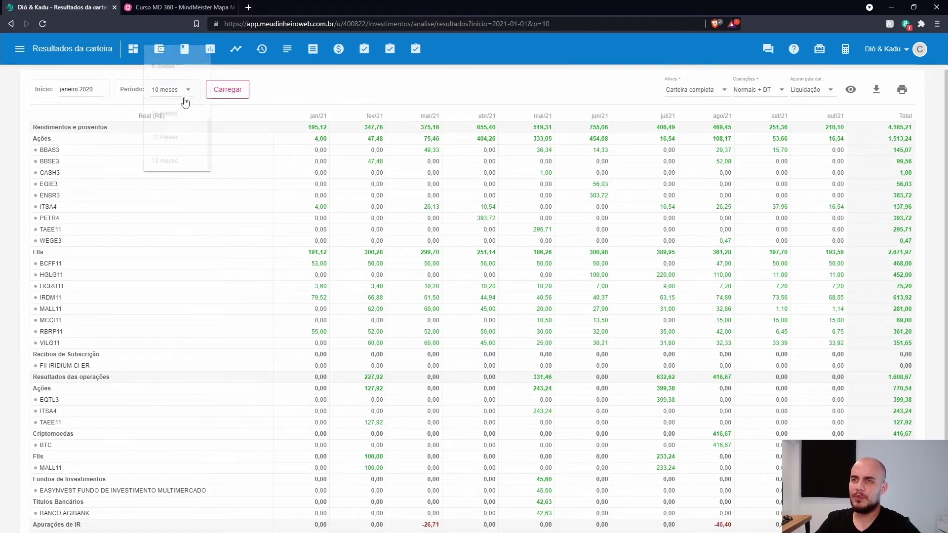
pyautogui.click(173, 139)
pyautogui.click(230, 99)
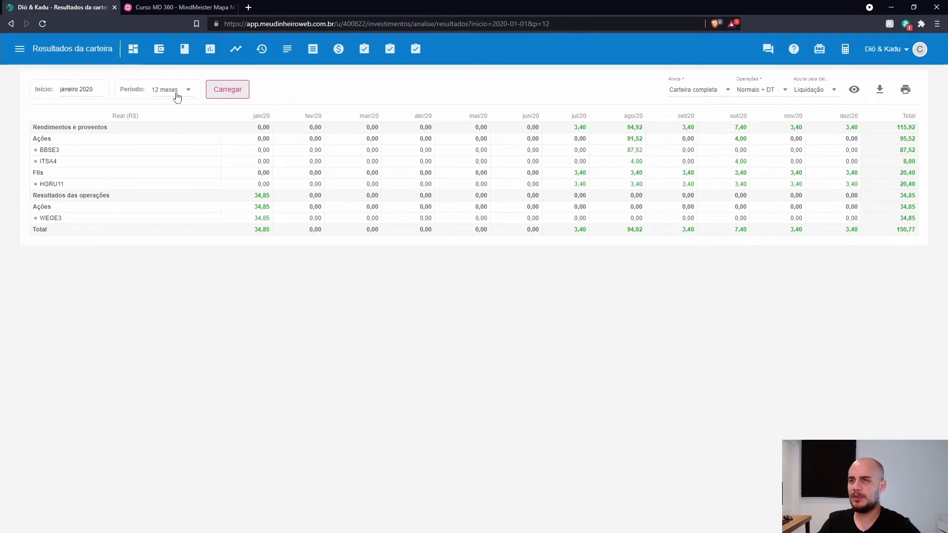
pyautogui.click(235, 94)
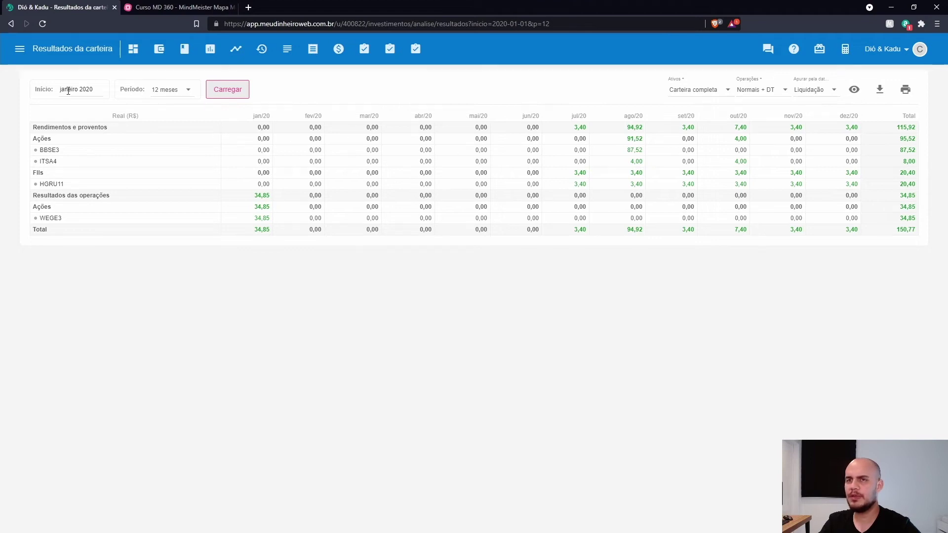
# Step: Set the report's start month to janeiro 2021 and load the portfolio results again
pyautogui.click(85, 90)
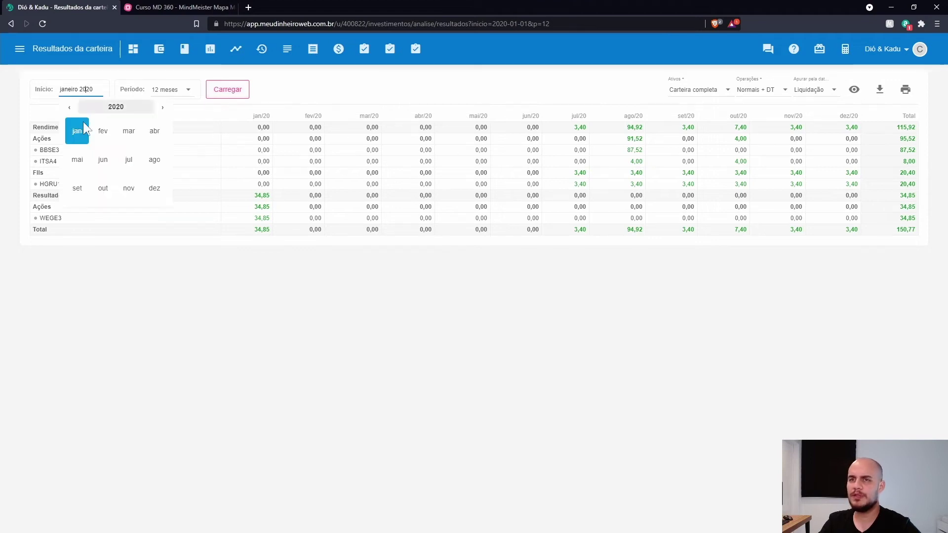
pyautogui.click(162, 108)
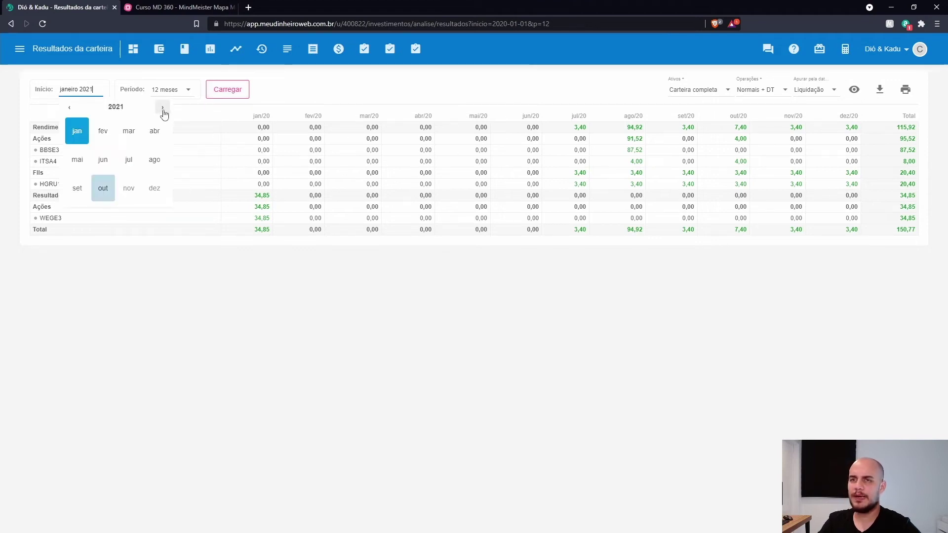
pyautogui.click(78, 133)
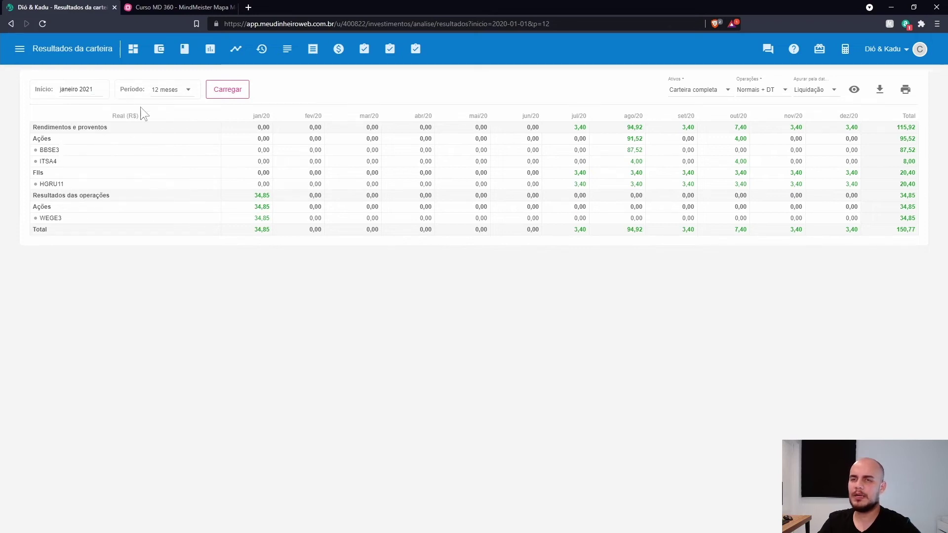
pyautogui.click(230, 93)
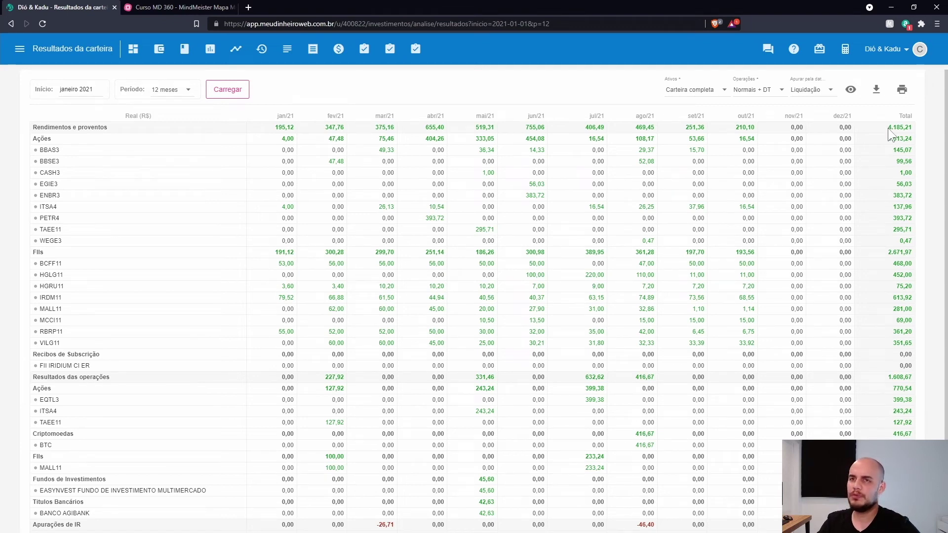
# Step: Examine the Rendimentos e proventos total, the Resultados das operações row across the months, and compare the two totals
pyautogui.moveTo(883, 129); pyautogui.dragTo(912, 129)
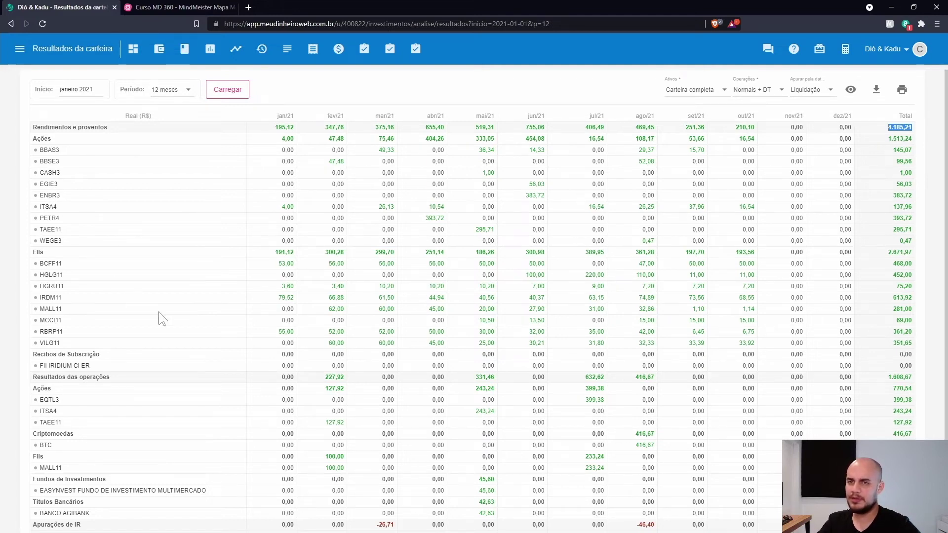
pyautogui.scroll(-1, 215, 262)
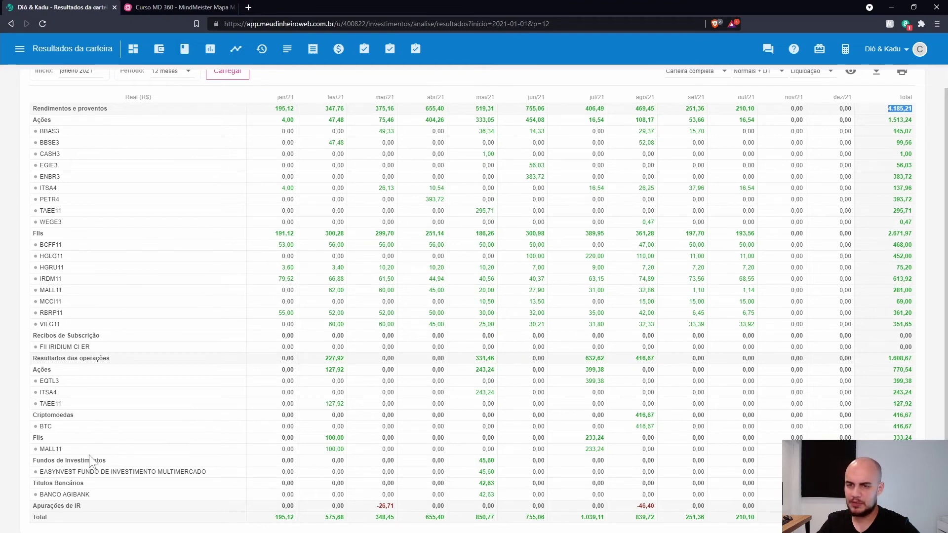
pyautogui.moveTo(33, 357); pyautogui.dragTo(116, 360)
pyautogui.moveTo(345, 360); pyautogui.dragTo(912, 358)
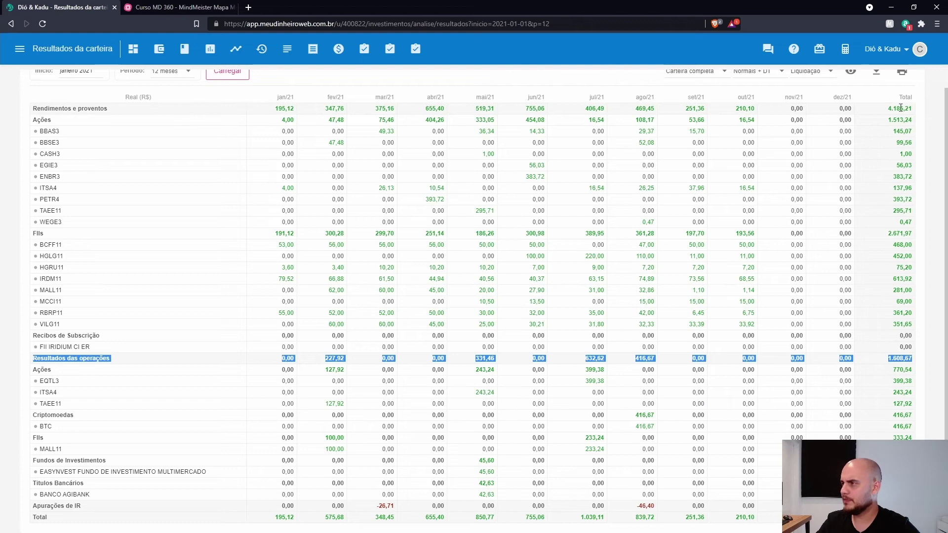
pyautogui.click(898, 360)
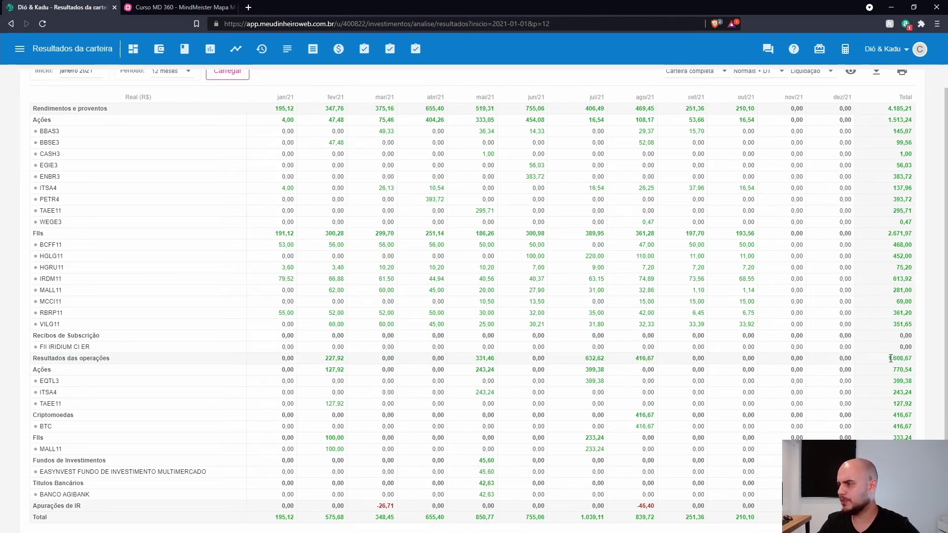
pyautogui.moveTo(888, 358); pyautogui.dragTo(913, 358)
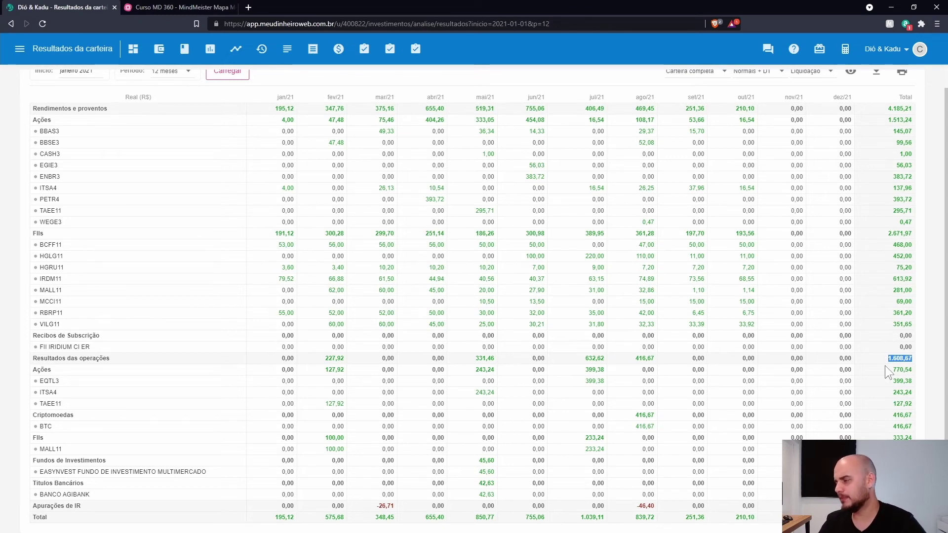
pyautogui.doubleClick(899, 108)
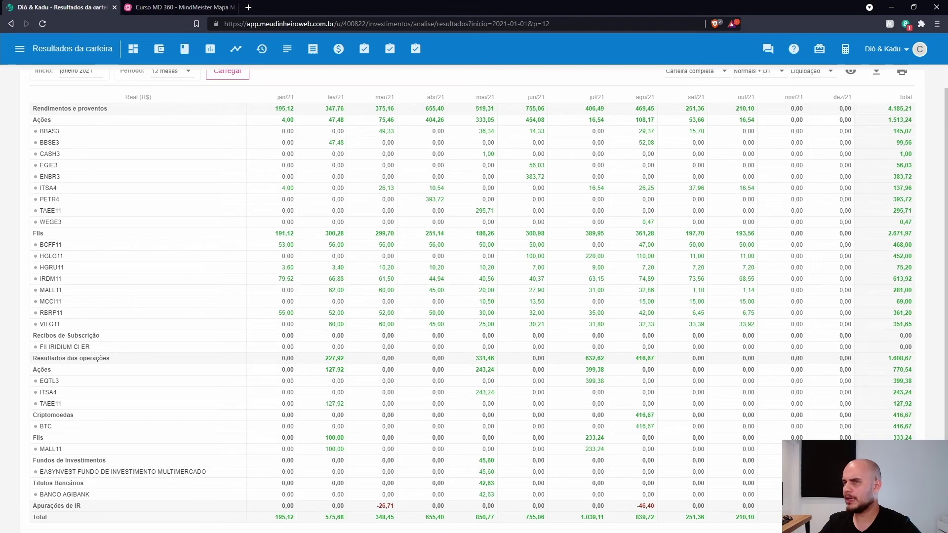
pyautogui.scroll(1, 61, 90)
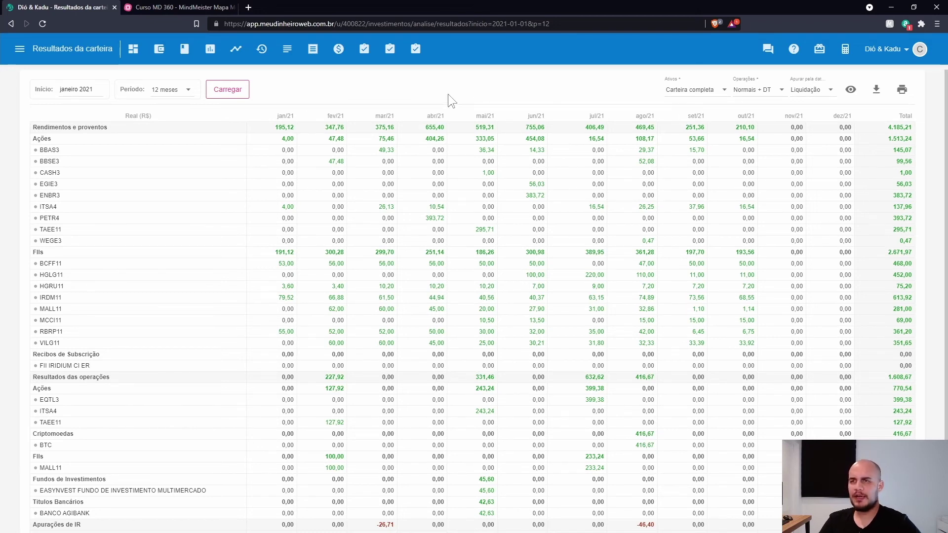
# Step: Show where the report sits in the navigation by collapsing and expanding Análise da carteira and opening Resultados financeiros
pyautogui.click(20, 49)
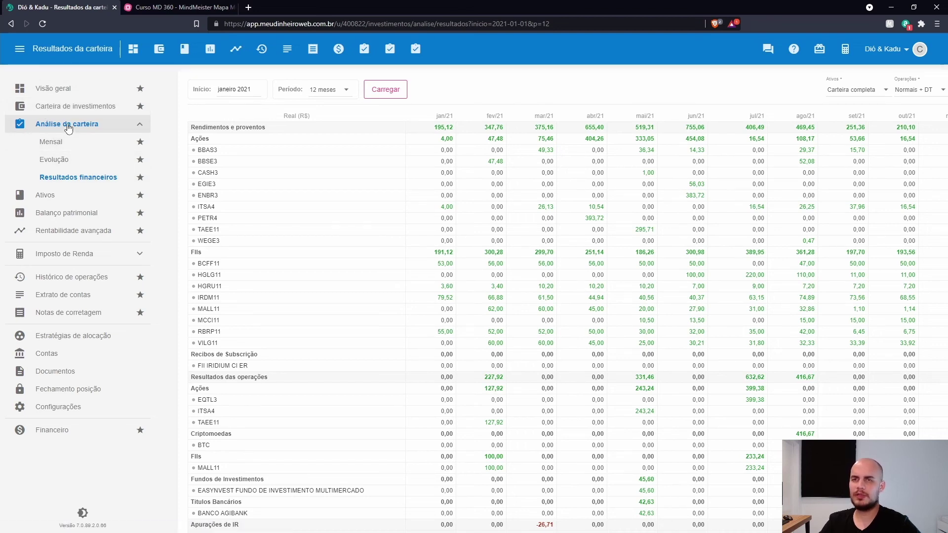
pyautogui.click(52, 125)
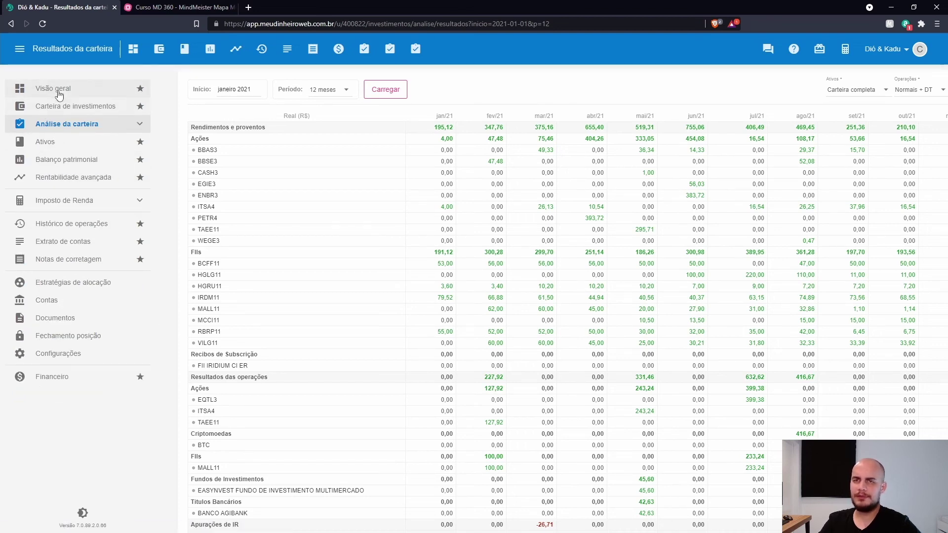
pyautogui.click(60, 124)
pyautogui.click(58, 179)
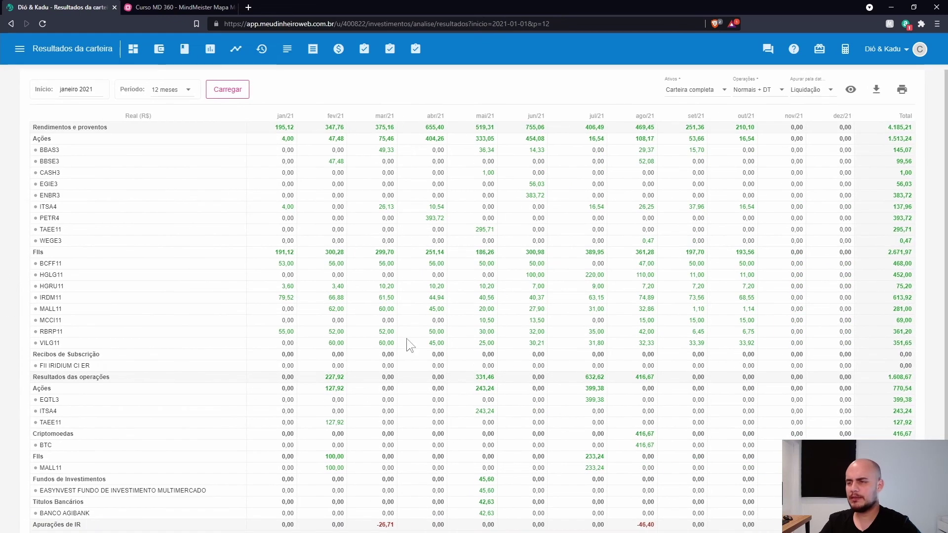